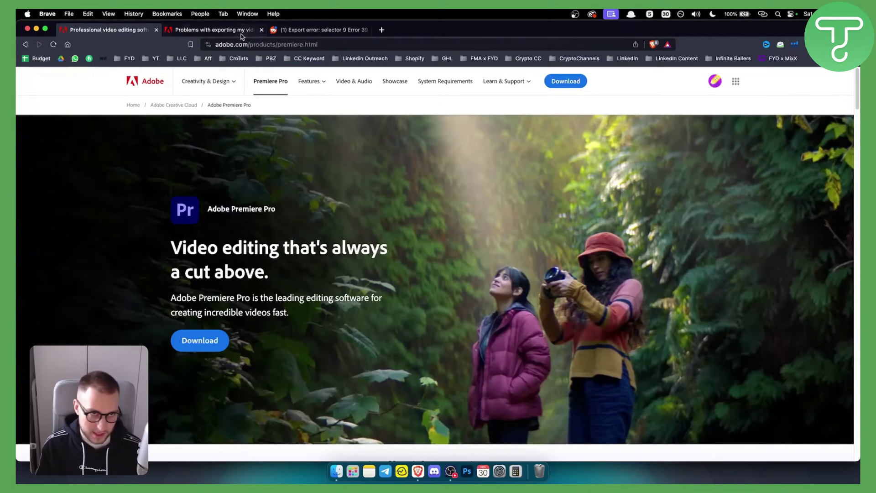
- In the Adobe Community thread, highlight 'Error code 39' in the title and the accepted answer's opening line
left_click(214, 30)
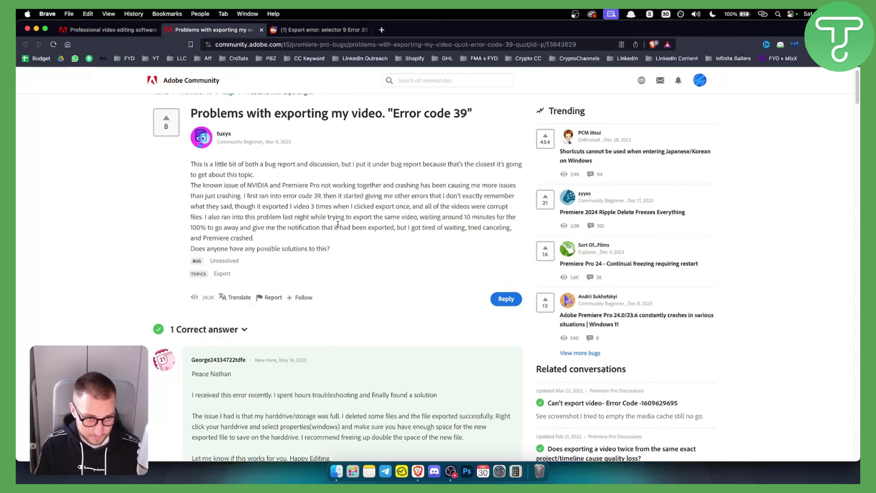
scroll(326, 242, "down", 3)
scroll(326, 244, "up", 2)
scroll(326, 244, "up", 3)
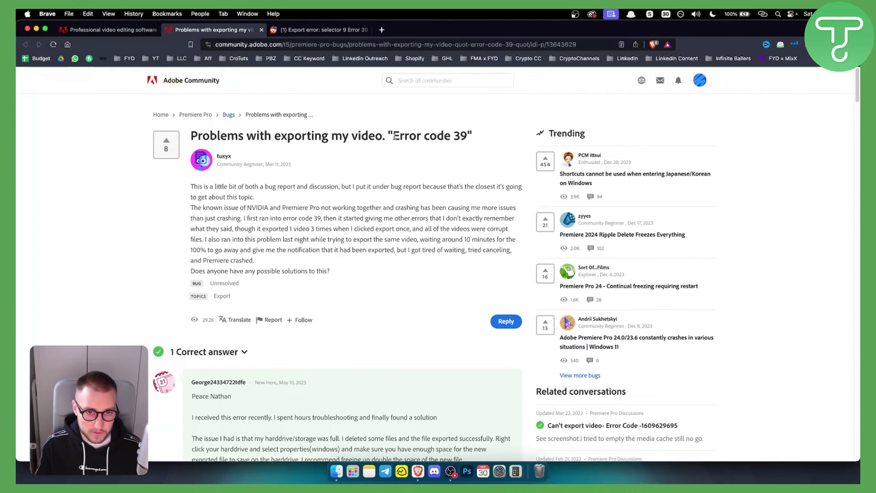
left_click_drag(394, 136, 466, 137)
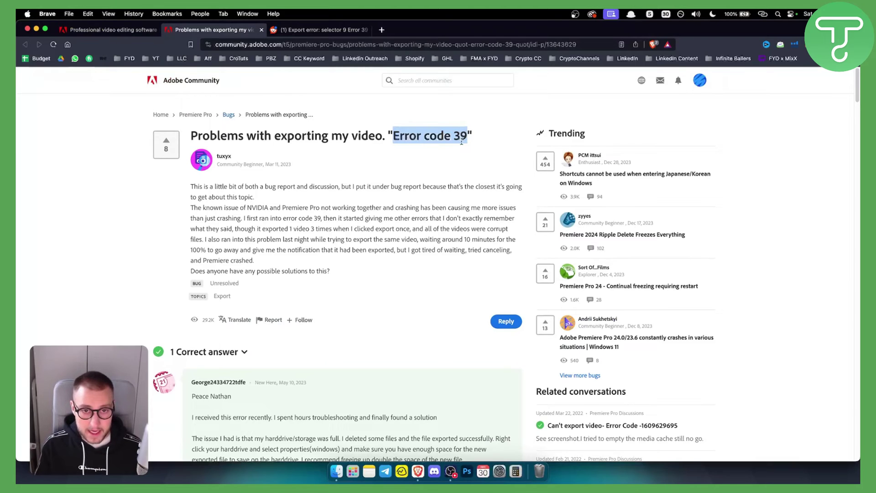
scroll(326, 243, "down", 5)
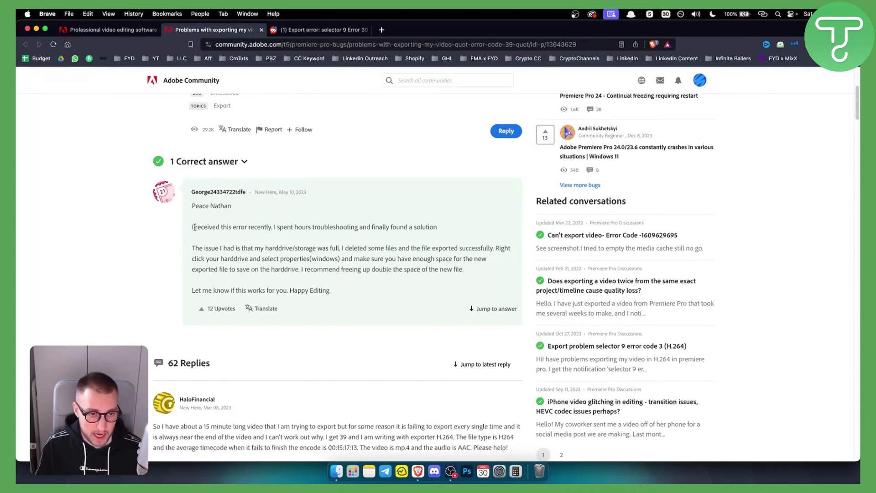
left_click_drag(197, 227, 442, 225)
left_click(298, 227)
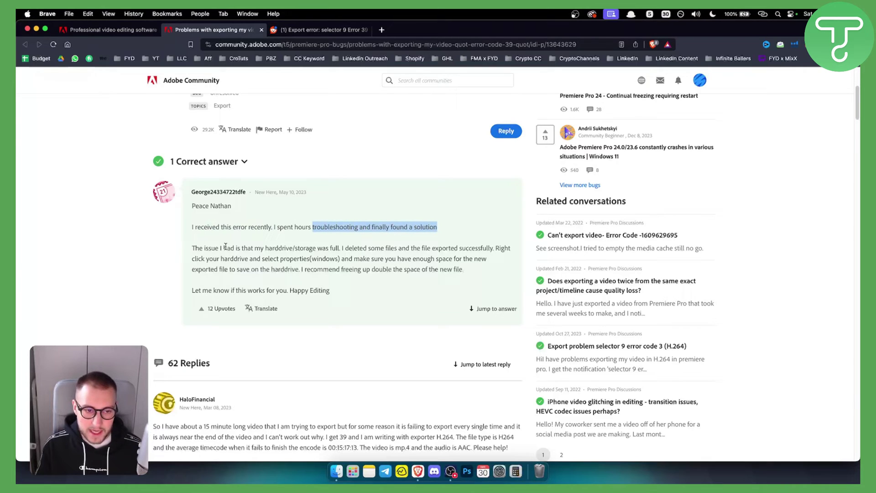
- Highlight the full-hard-drive remark, then leave only the advice to check free drive space selected
left_click_drag(266, 247, 490, 246)
left_click(347, 248)
left_click(381, 255)
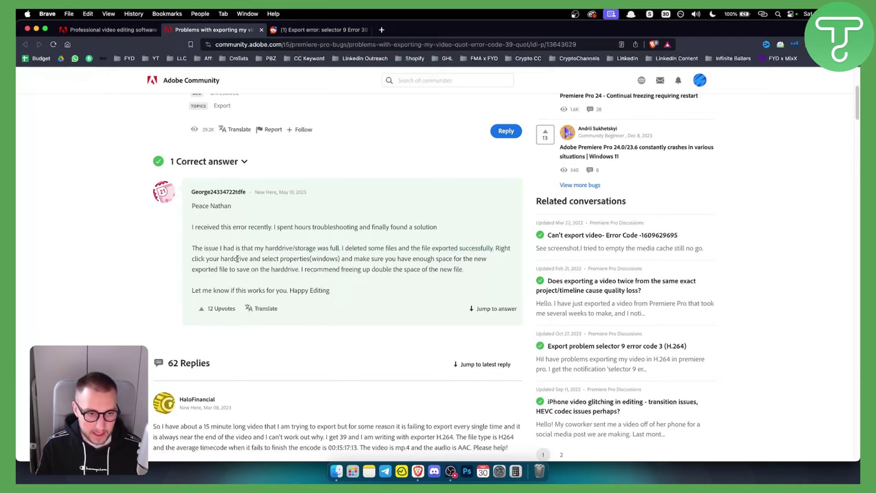
mouse_move(259, 258)
left_mouse_down()
mouse_move(475, 259)
mouse_move(282, 270)
mouse_move(300, 270)
left_mouse_up()
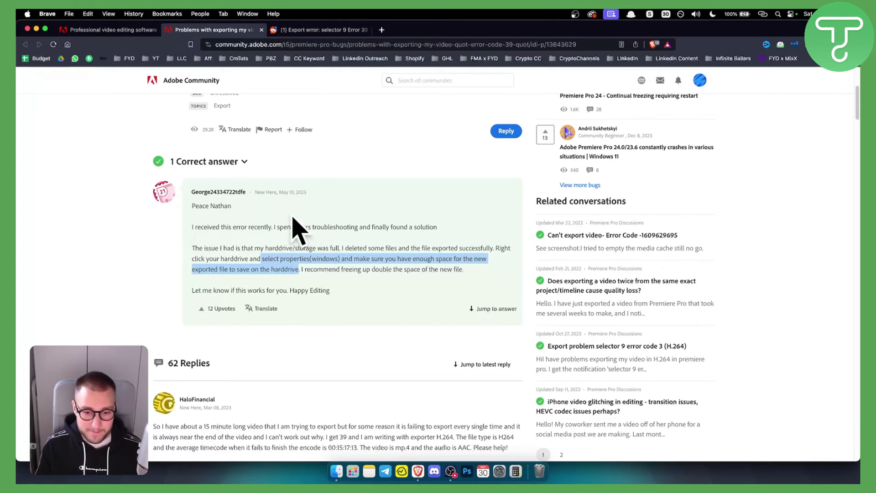
scroll(317, 268, "up", 5)
scroll(411, 206, "up", 3)
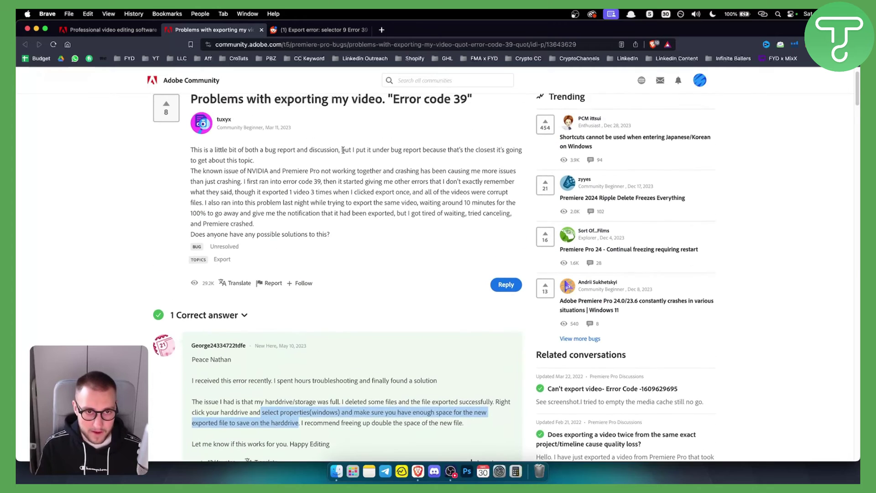
scroll(445, 171, "up", 2)
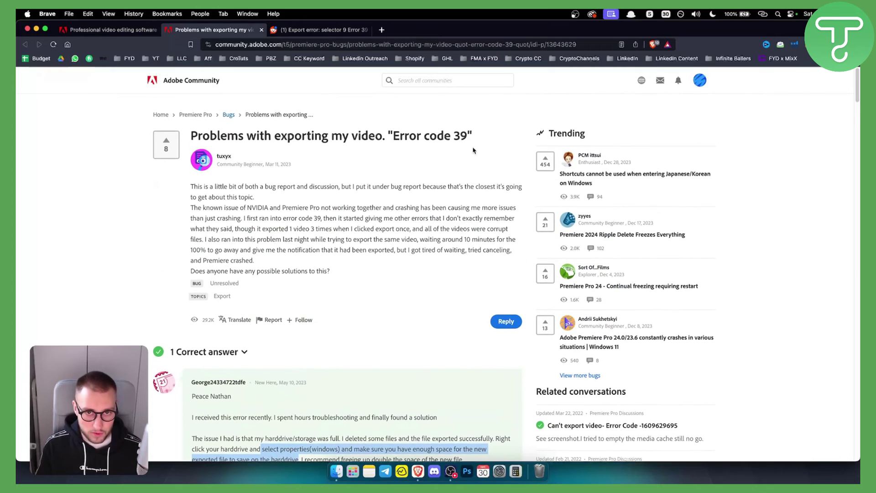
- In the Reddit selector 9 Error 39 thread, highlight the keystroke and delete-media-cache suggestions
left_click(318, 29)
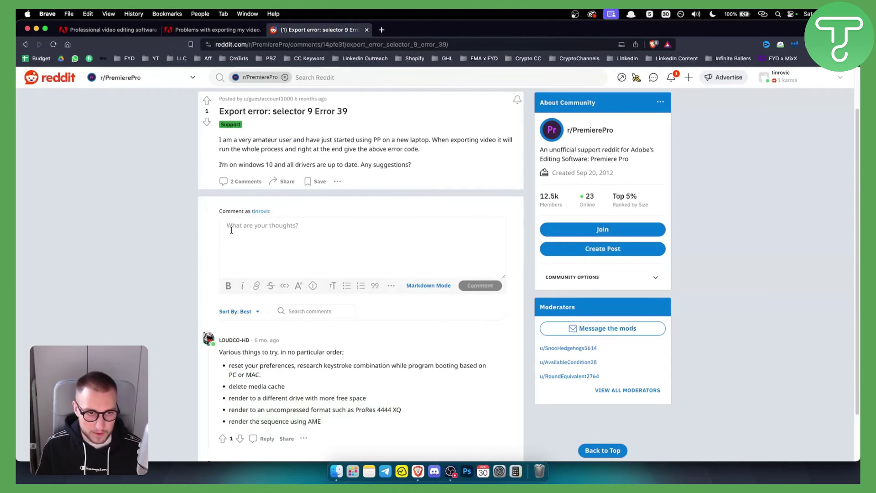
scroll(232, 231, "up", 3)
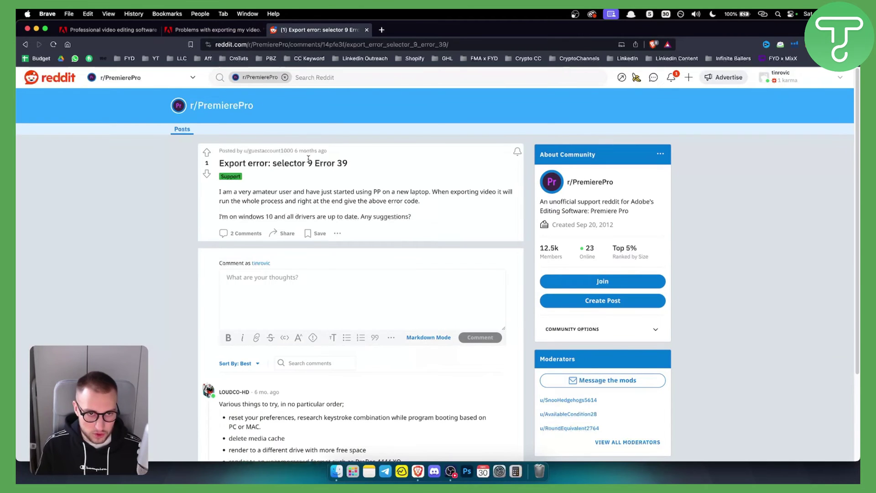
scroll(332, 218, "down", 3)
scroll(325, 214, "down", 2)
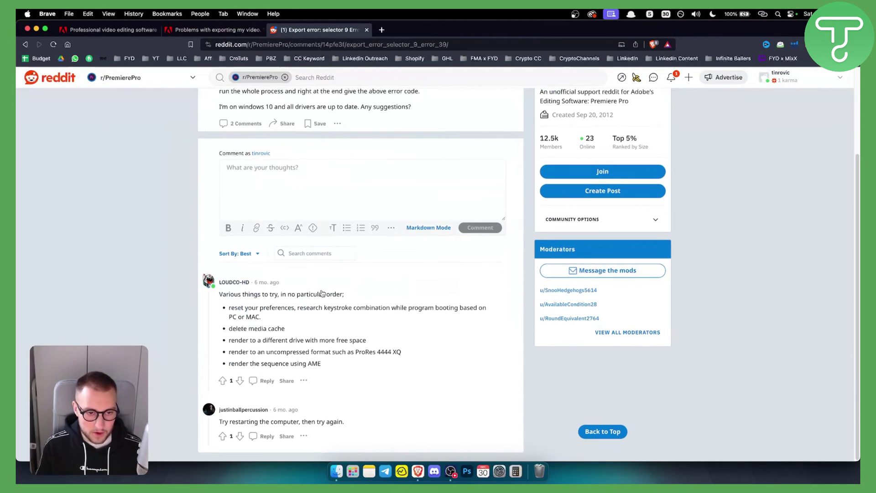
scroll(321, 292, "up", 1)
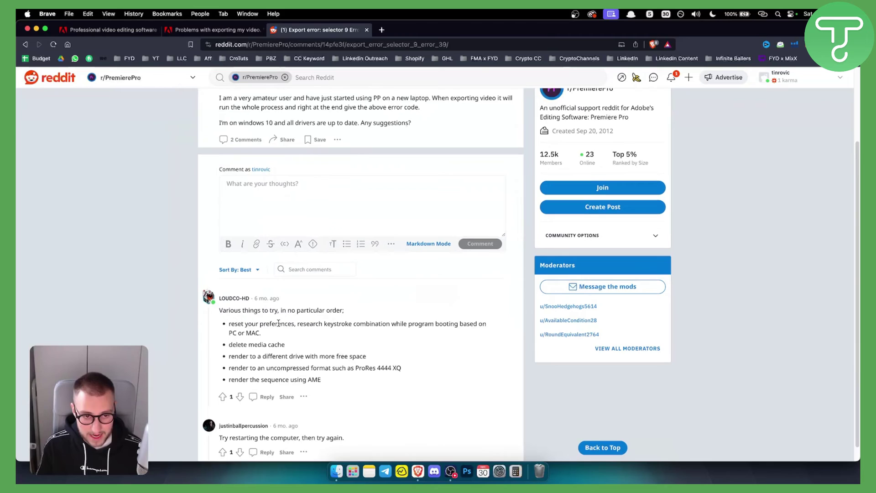
scroll(279, 323, "down", 1)
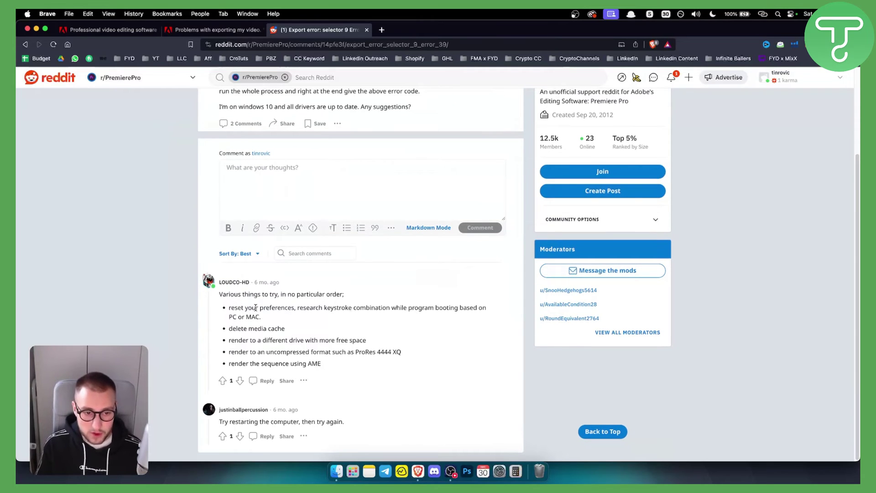
mouse_move(265, 308)
left_mouse_down()
mouse_move(480, 310)
mouse_move(484, 319)
left_mouse_up()
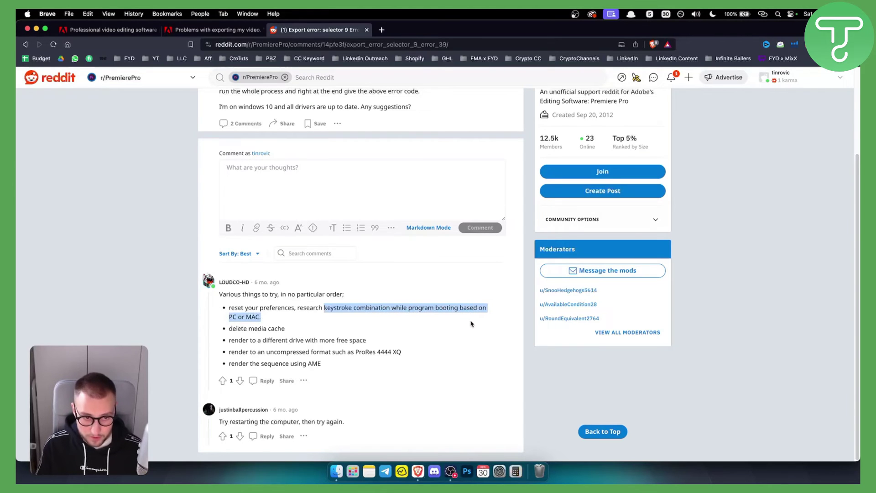
left_click(471, 323)
left_click_drag(229, 328, 300, 331)
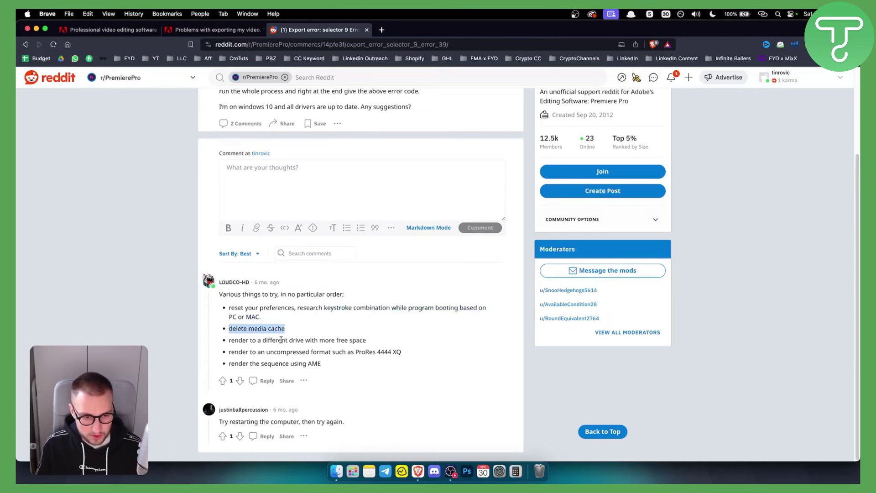
- Highlight the ProRes 4444 XQ and AME suggestions, ending on 'render to a different drive'
left_click_drag(229, 341, 409, 341)
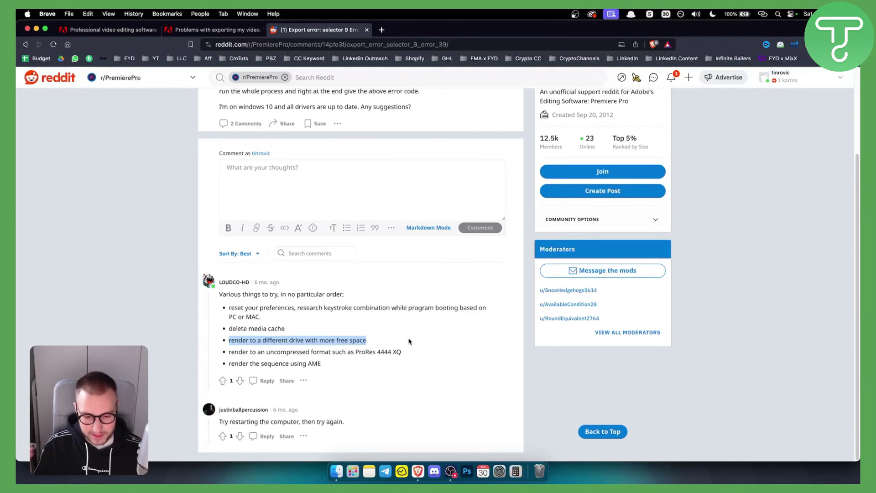
left_click(256, 349)
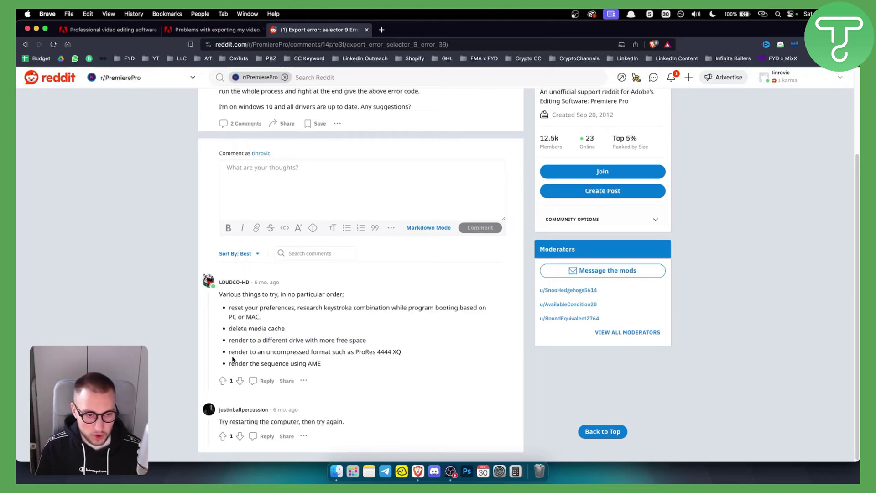
left_click_drag(228, 352, 404, 358)
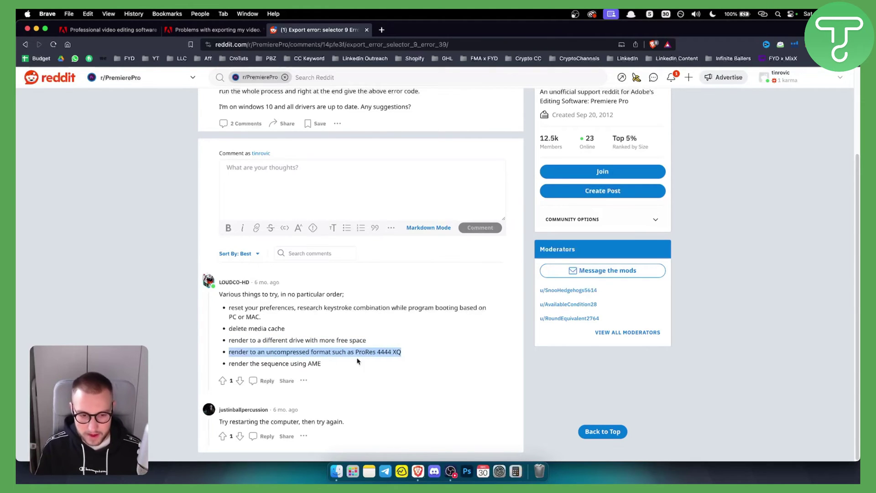
left_click_drag(230, 363, 361, 366)
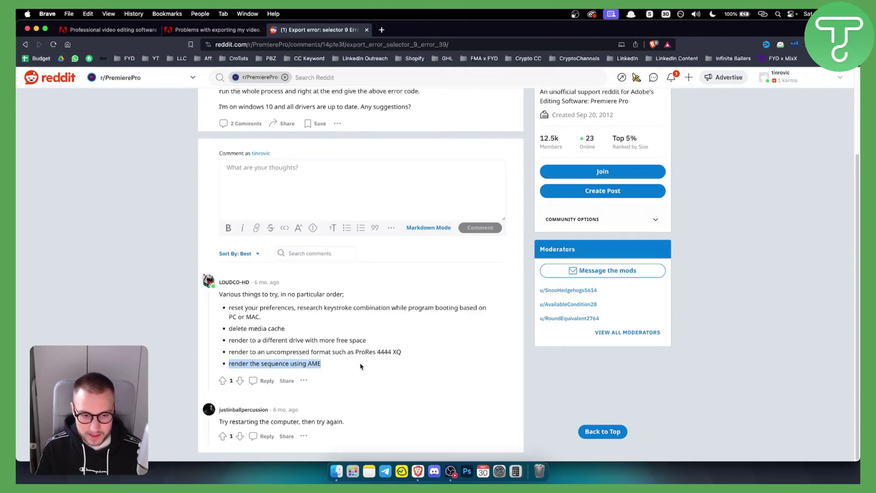
left_click(306, 362)
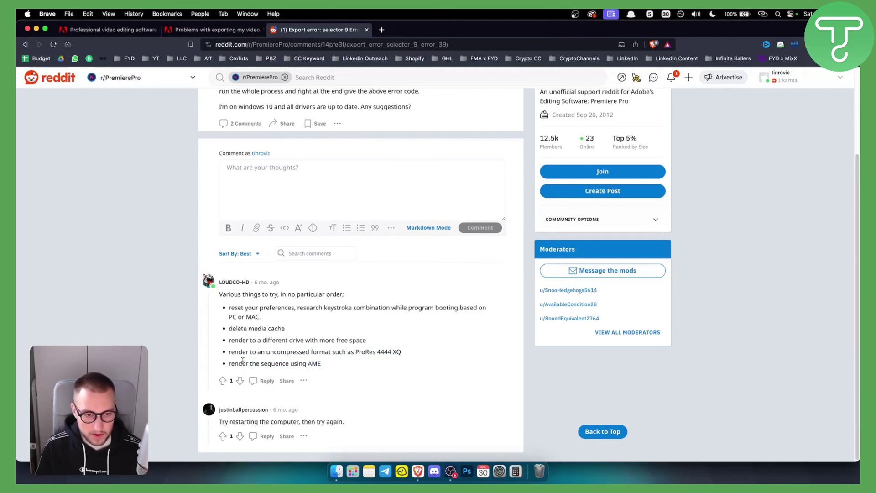
left_click_drag(229, 351, 387, 367)
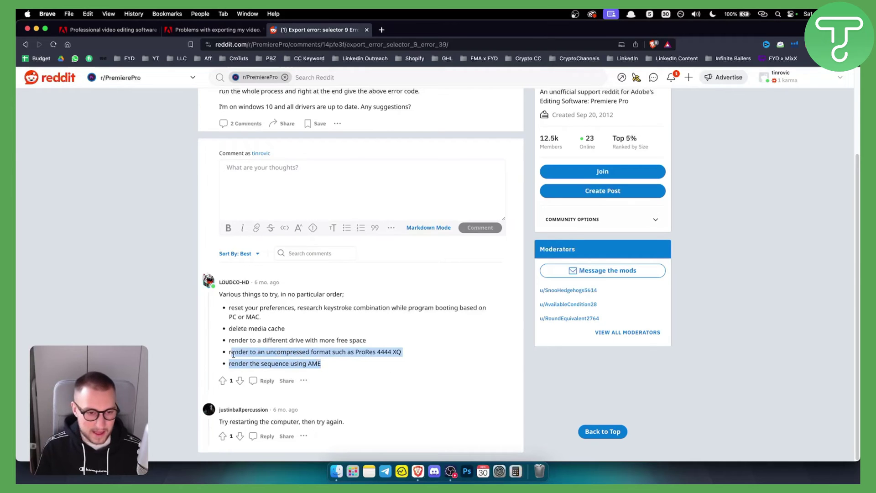
left_click_drag(228, 339, 398, 349)
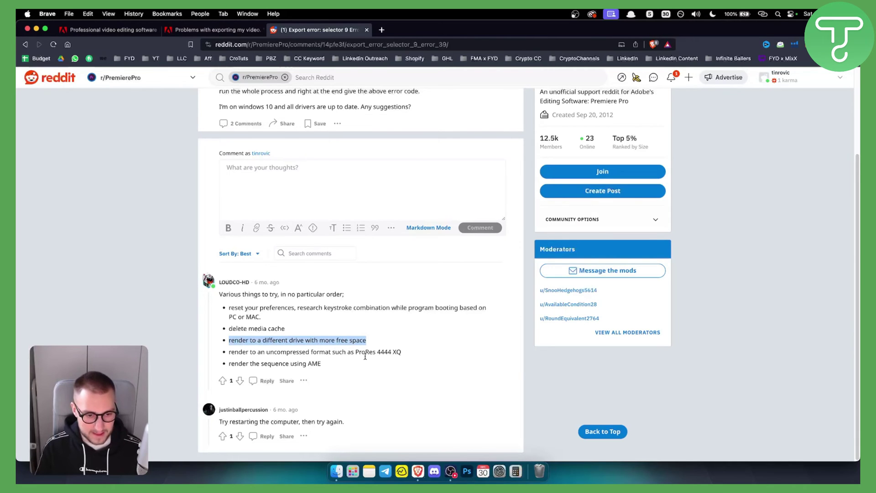
scroll(365, 354, "up", 5)
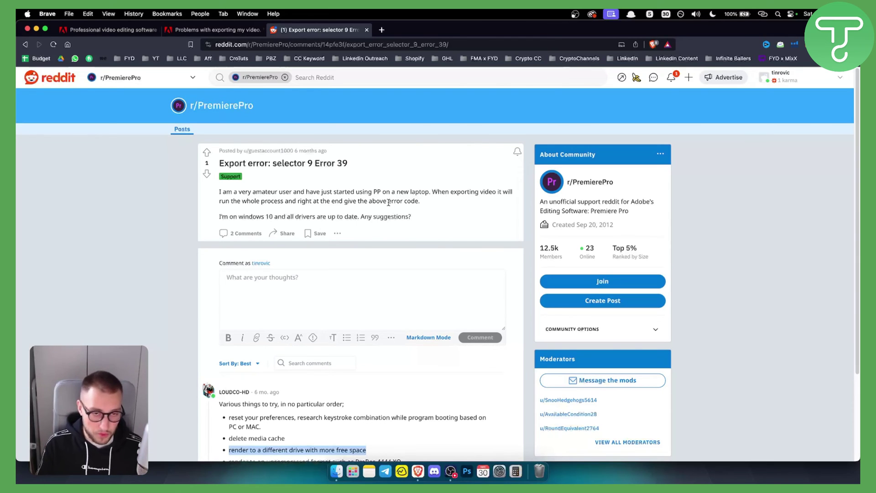
- Switch back to the Adobe Community 'Problems with exporting my video' tab
left_click(206, 30)
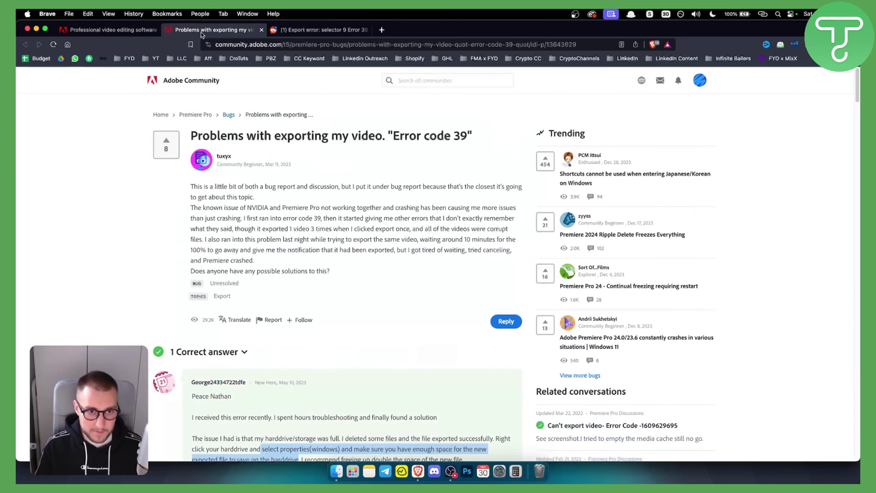